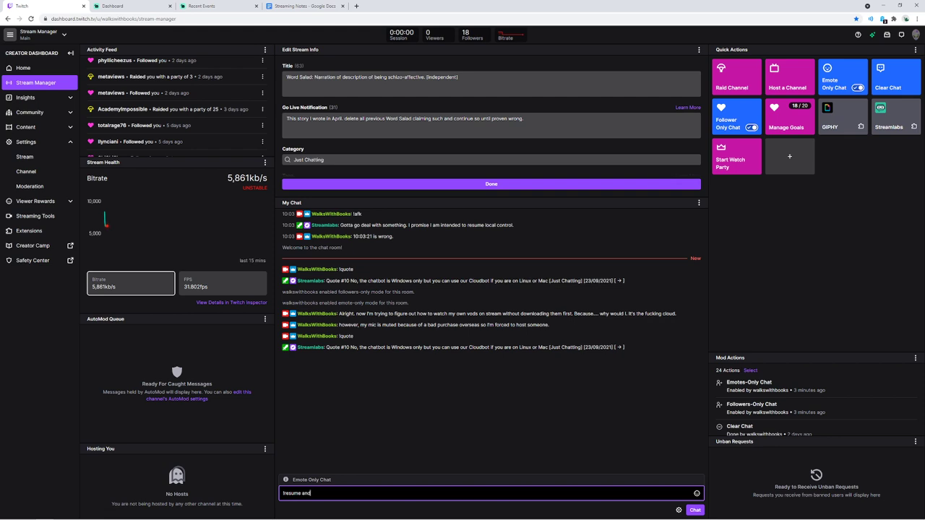
- Send the chat messages "!resume and !return", "real-estate solved" and "retrieving."
key(Return)
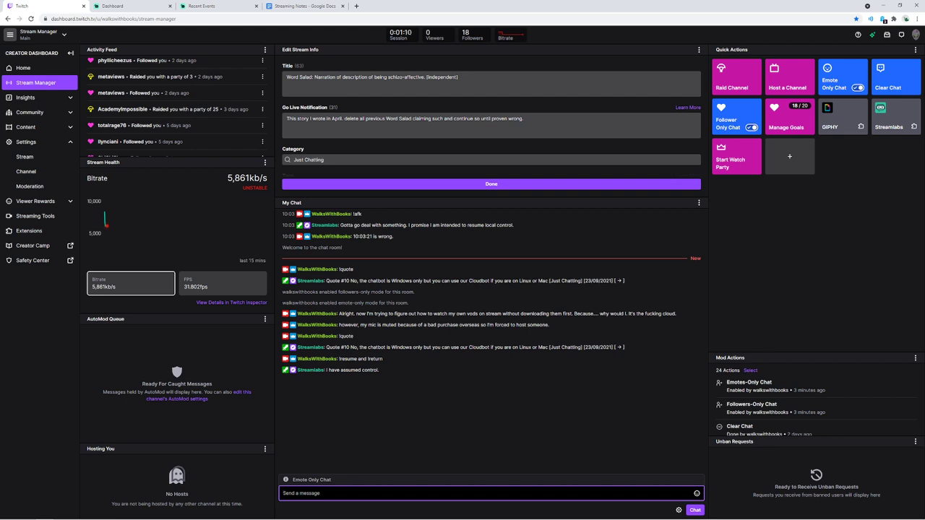
text(real-estate solved)
key(Return)
text(retrieving)
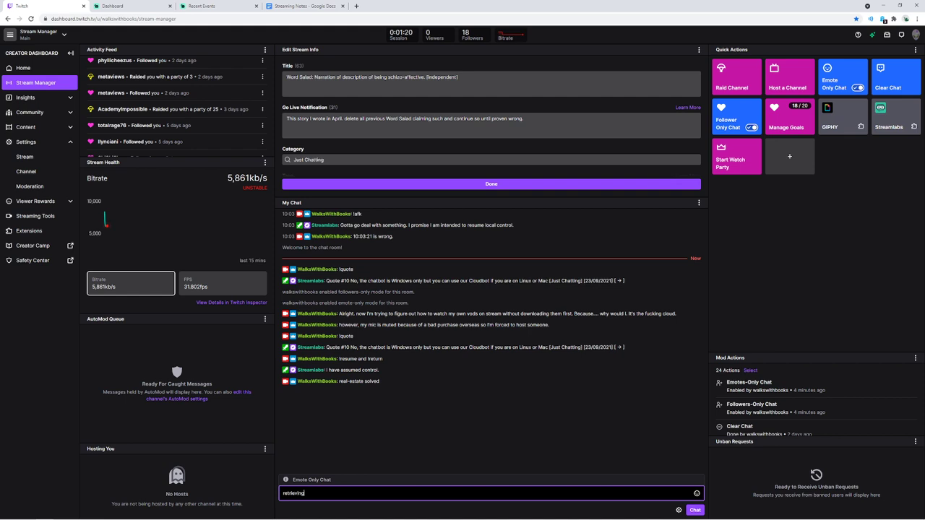
text(.)
key(Return)
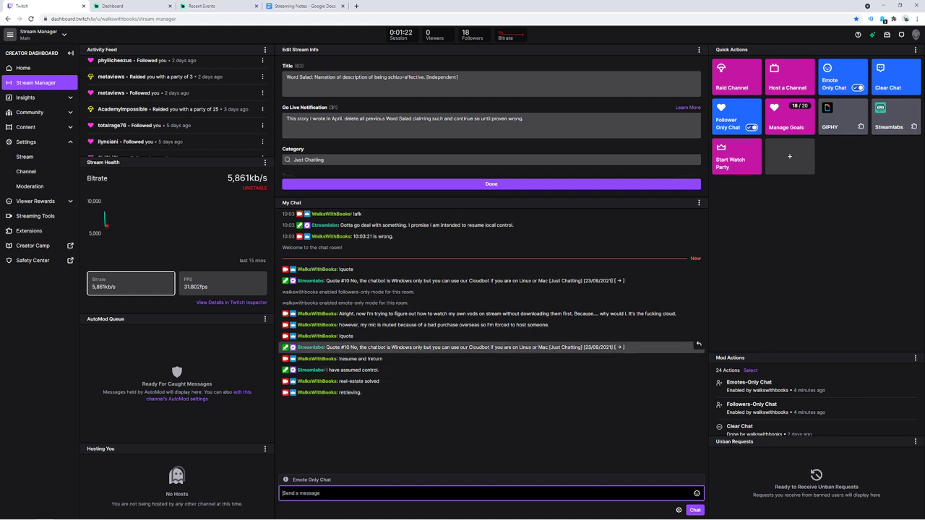
- Open the Royal Road reading history in a new browser tab
click(356, 6)
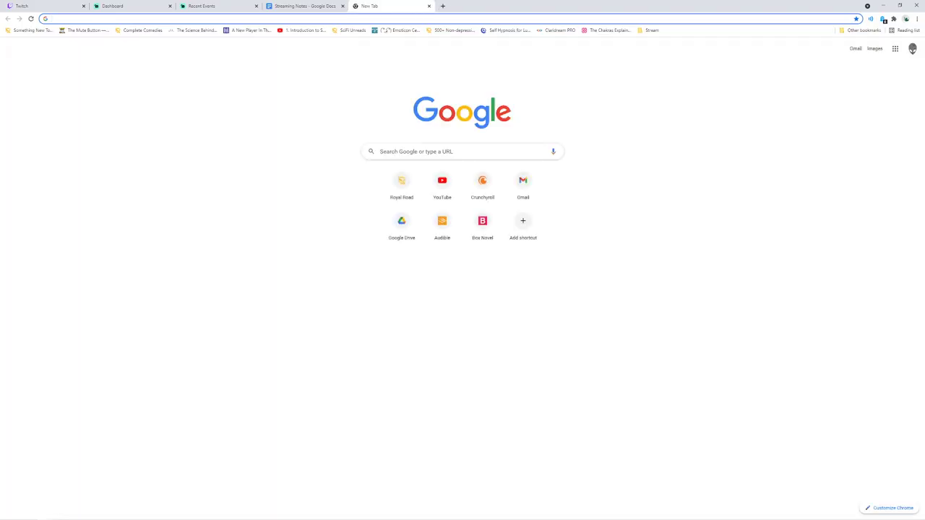
text(roy)
key(Return)
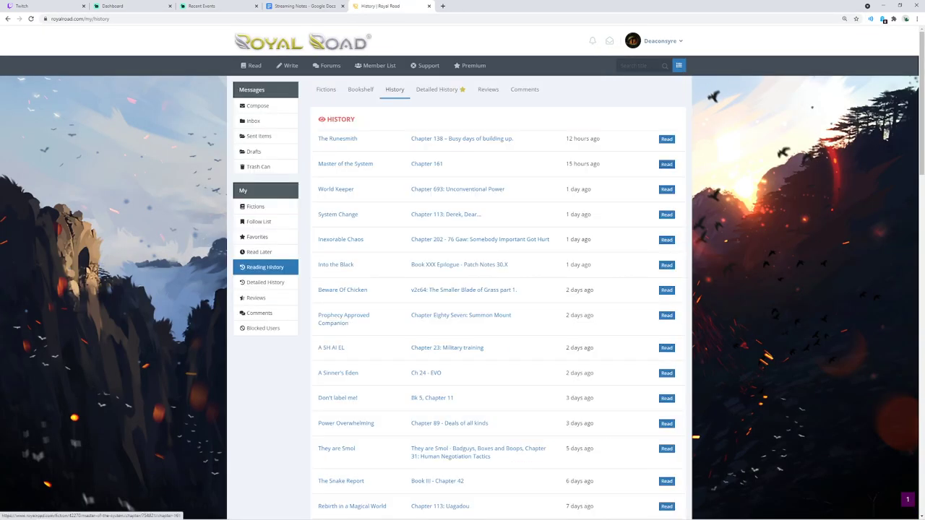
- Search the reading history page for "ultra" and look through the listed fictions
key(ctrl+f)
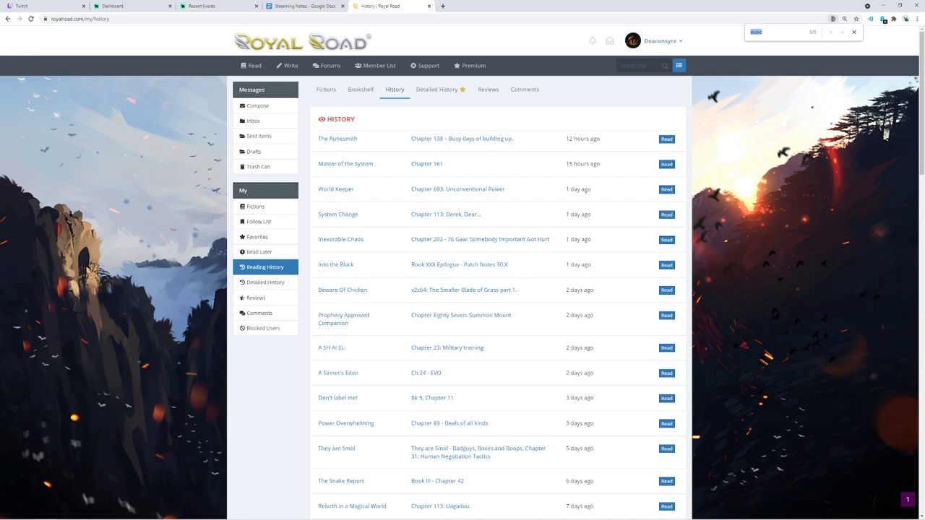
text(ult)
scroll(462, 289, down, 5)
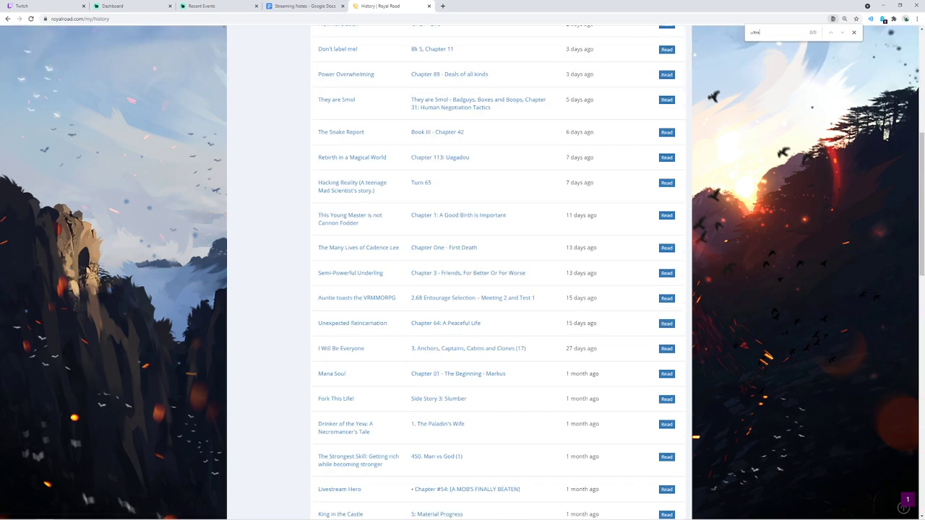
scroll(462, 289, up, 5)
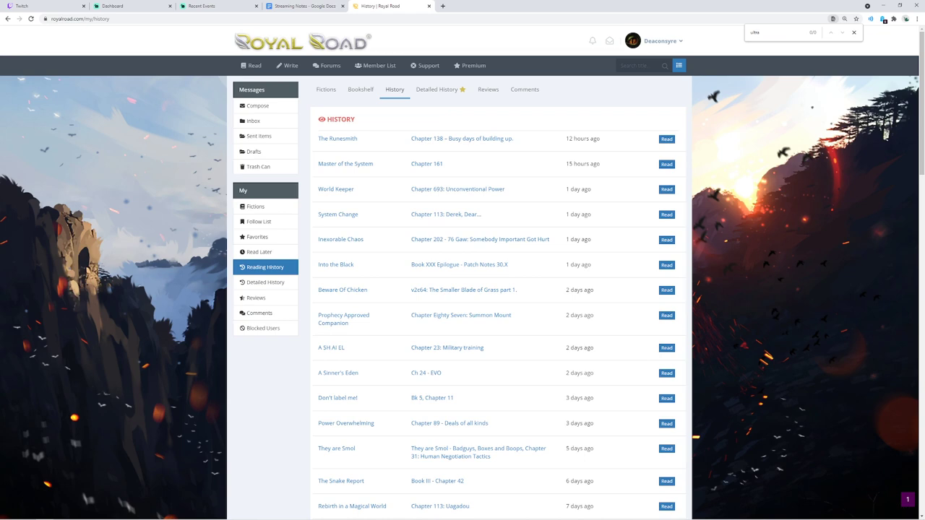
- Search the Royal Road site for "ultra" and open the fiction Ultra A.I
click(640, 65)
text(ultra)
key(Return)
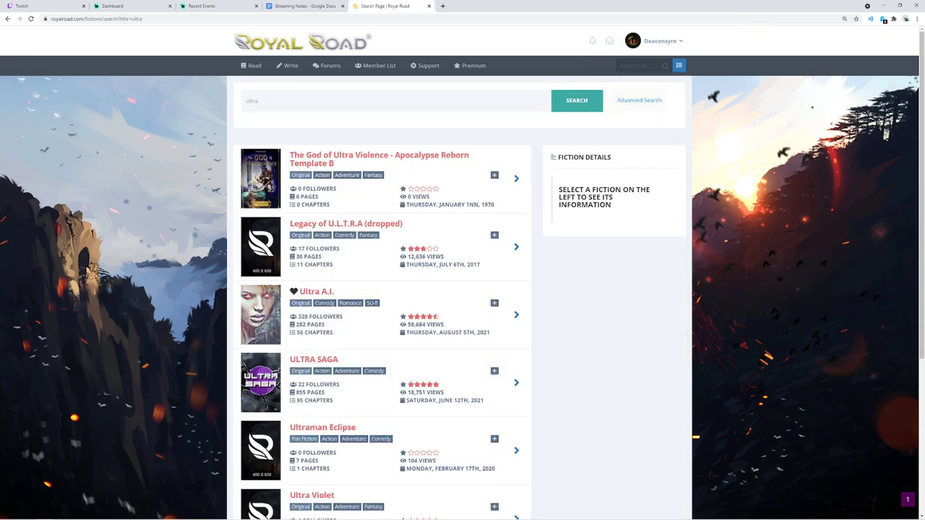
scroll(316, 219, down, 1)
click(317, 219)
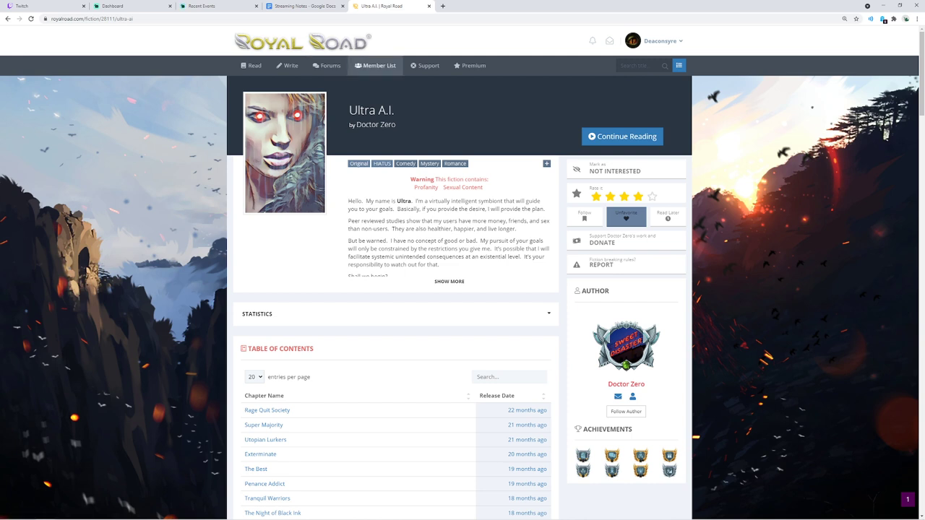
- In the Streamlabs !recommend command, replace the response text after "I am currents recommending" with "the works of"
key(ctrl+l)
key(ctrl+2)
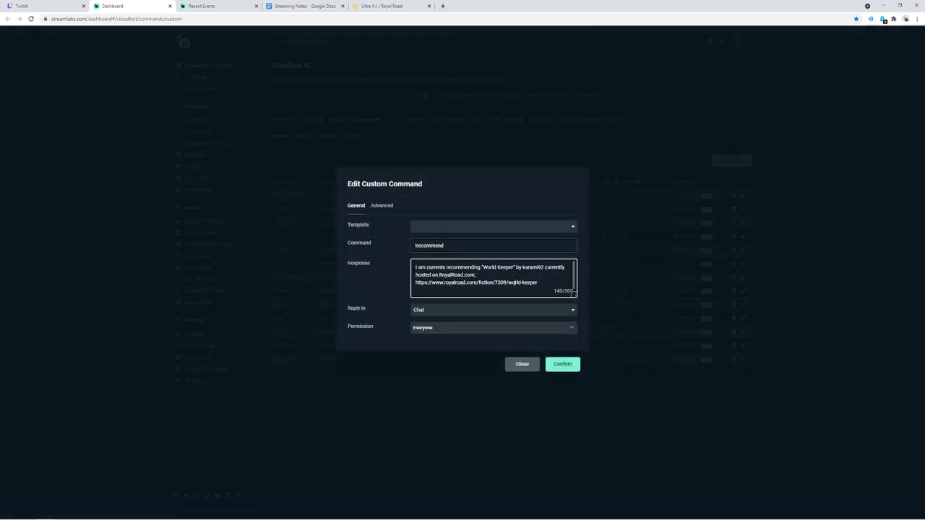
drag(538, 283, 415, 267)
click(546, 268)
drag(538, 283, 482, 267)
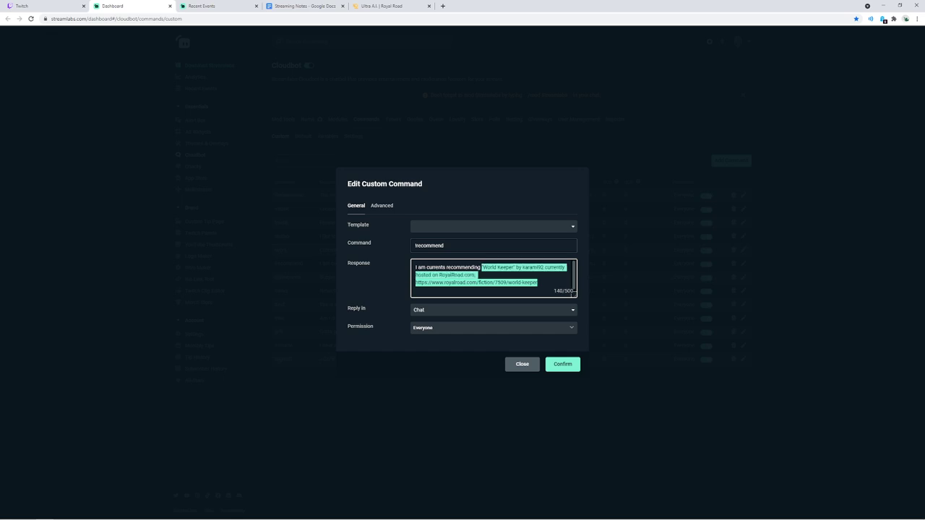
text(the)
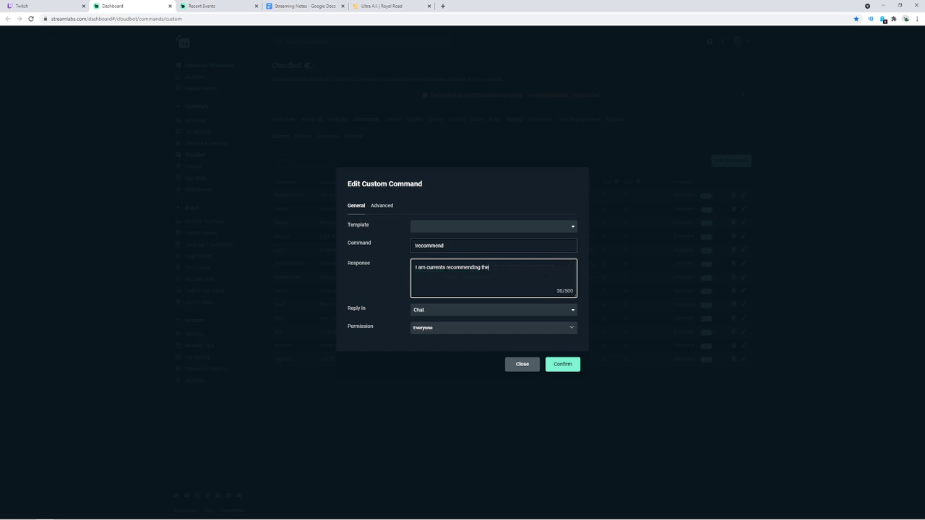
text( works of)
key(ctrl+5)
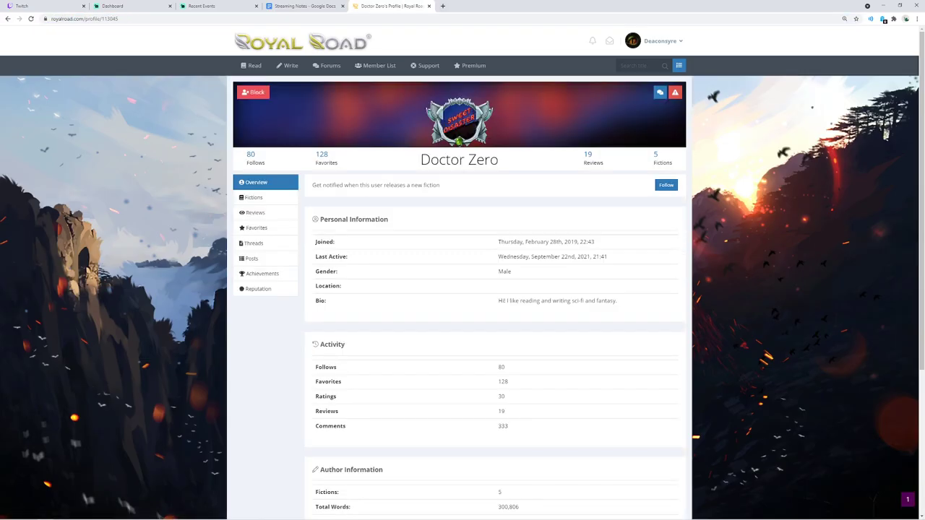
key(ctrl+l)
click(253, 198)
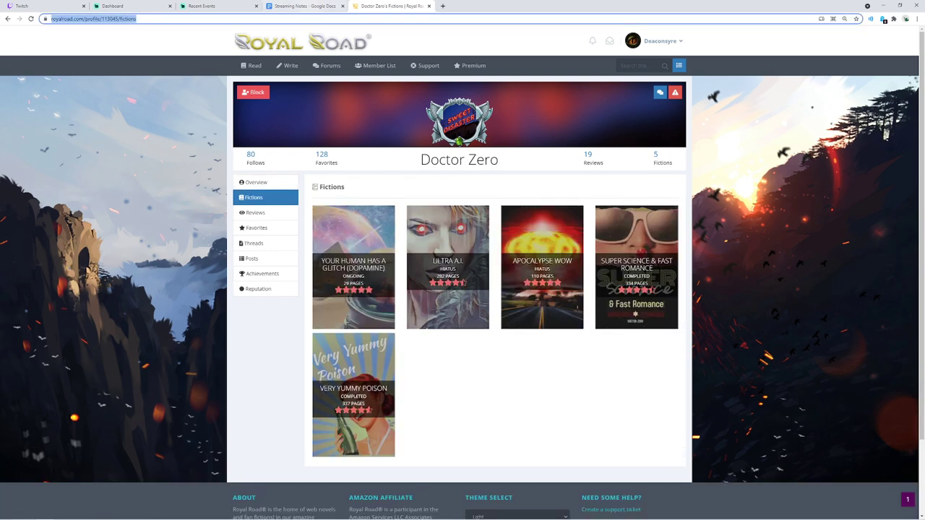
click(58, 6)
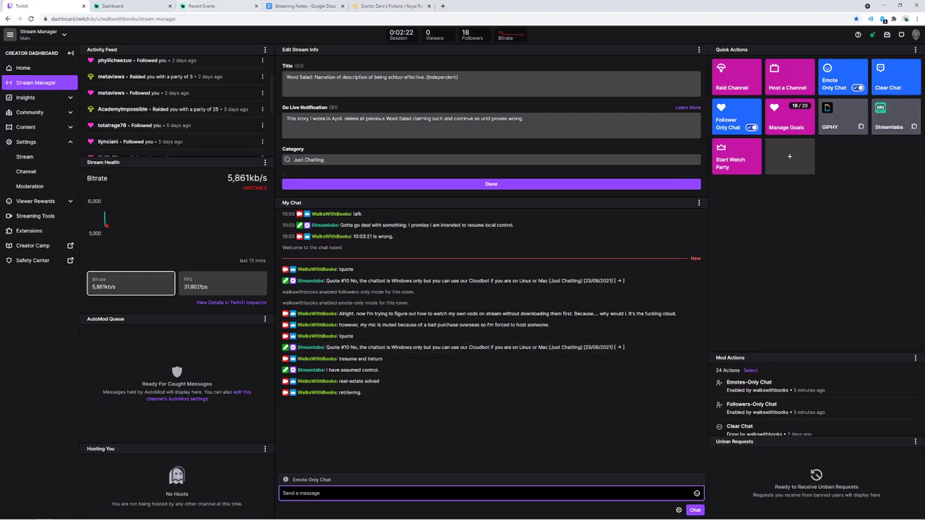
click(123, 6)
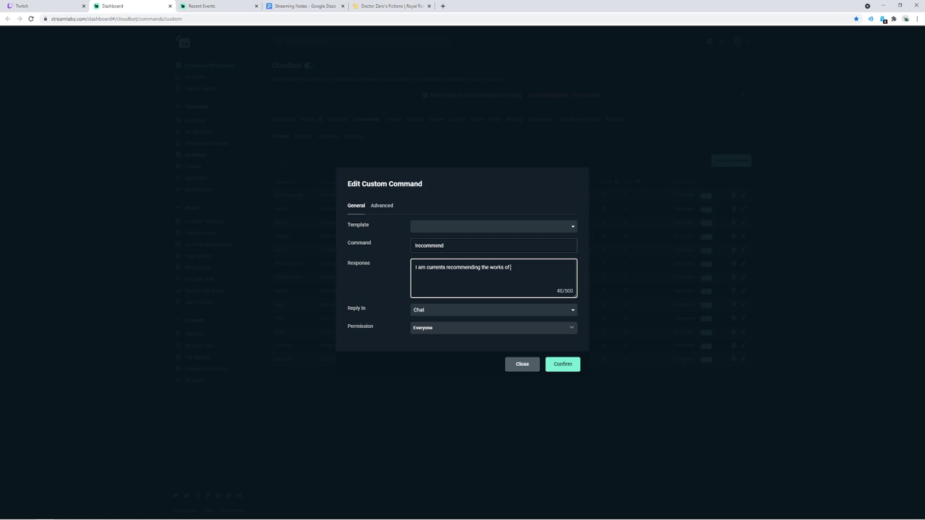
text(https://www.royalroad.com/profile/113045/fictions)
key(ctrl+z)
text([Doctor Zero]()
text(https://www.royalroad.com/profile/113045/fictions)
text())
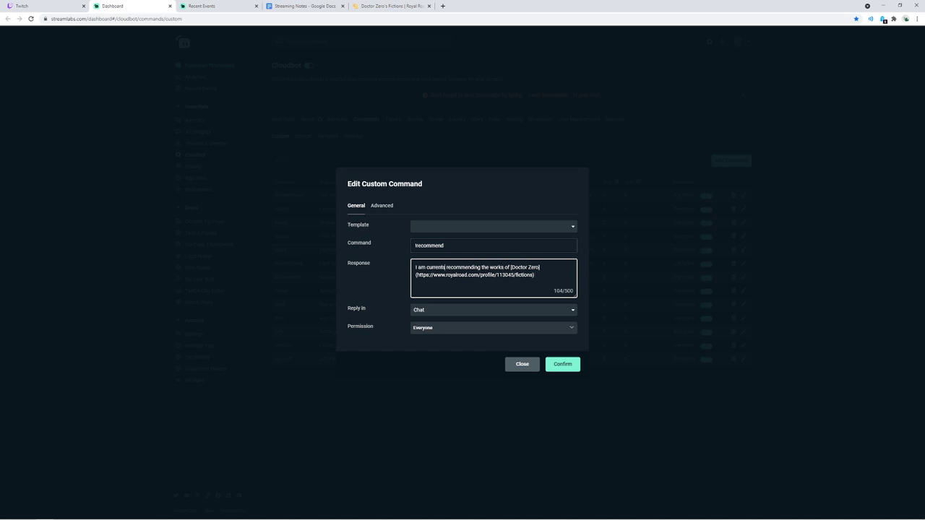
- Insert "-.o" after "currents", end the response with ". They are a top-notch futurist author." and save the !recommend command
text(- ;)
key(BackSpace)
text(:)
text(They are a)
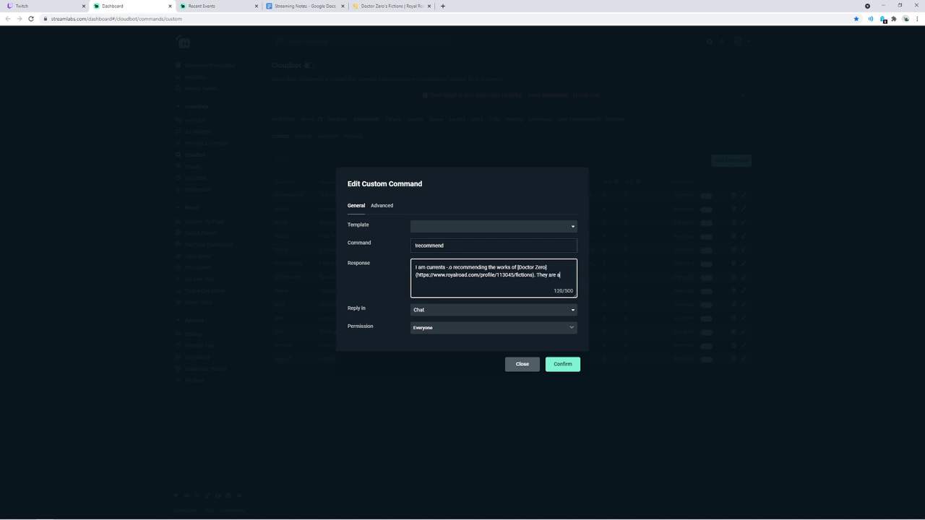
text( fop-notch ful)
key(BackSpace)
text(turist author)
key(Escape)
- Test the updated command by sending "!recommend" in the Twitch stream chat
key(ctrl+1)
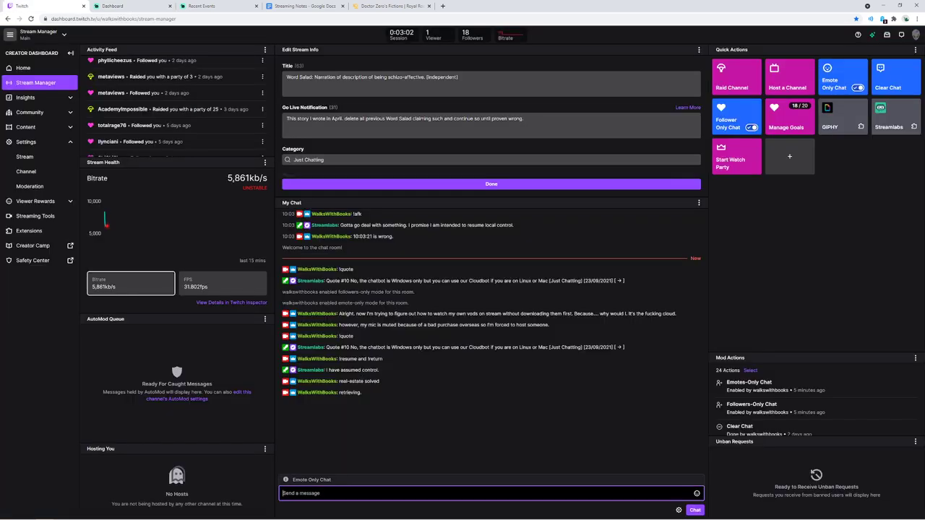
text(!recommend)
key(Return)
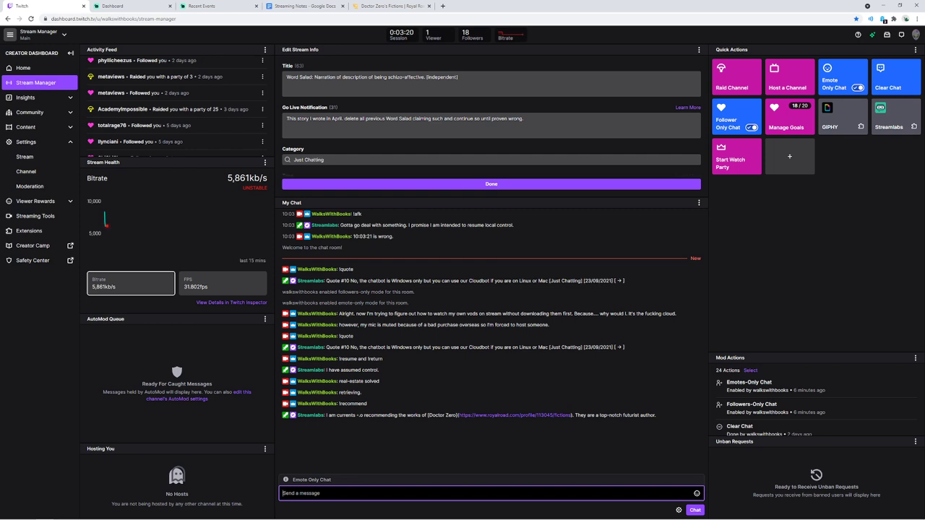
- Close the Royal Road page and return to the Twitch stream manager
click(383, 5)
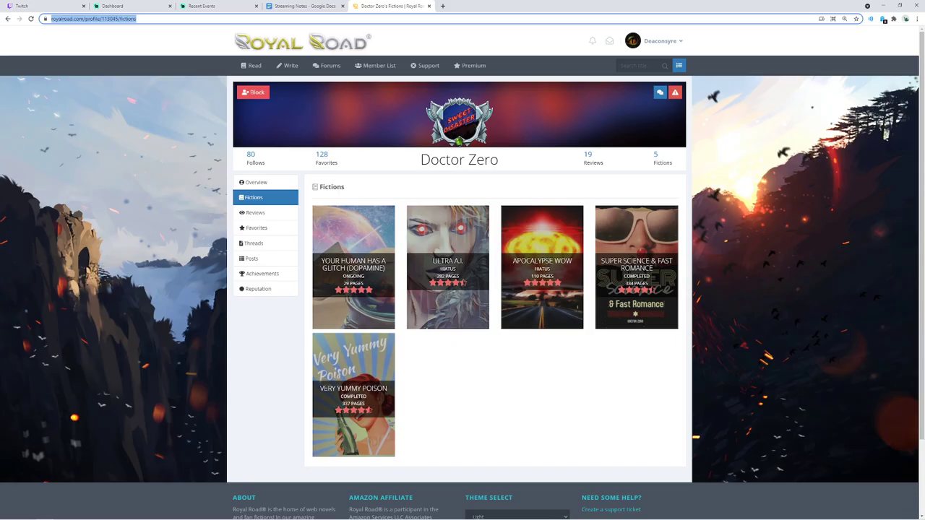
key(ctrl+w)
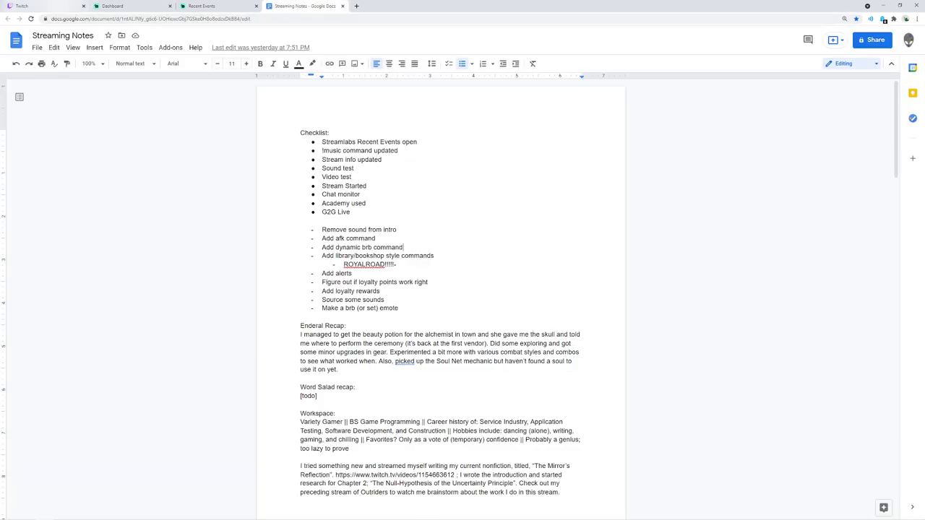
key(ctrl+1)
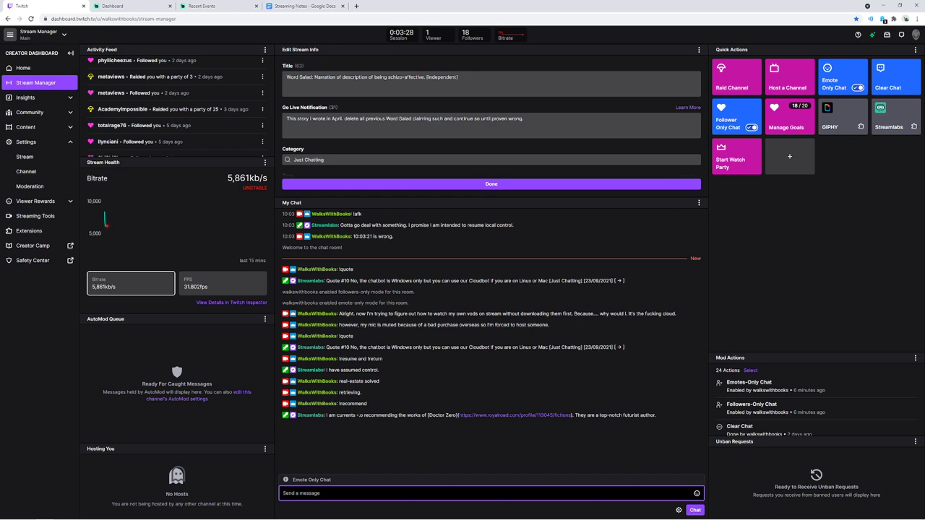